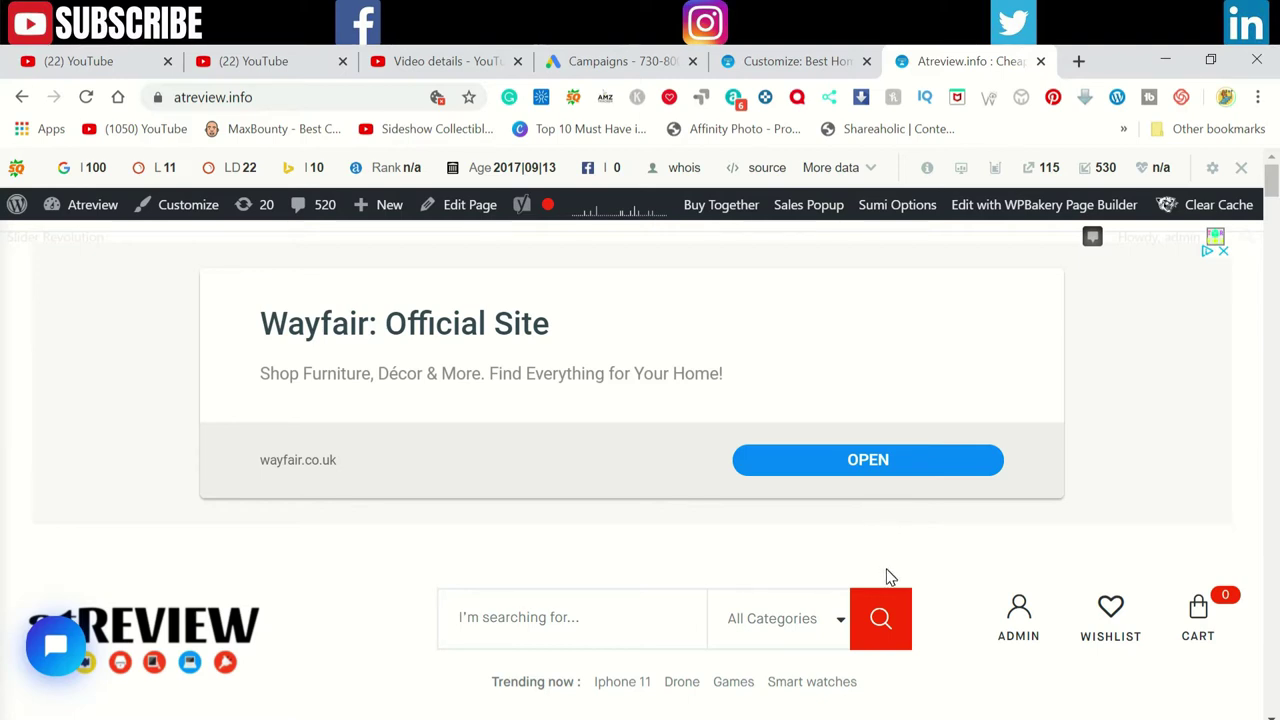
Scroll down the atreview.info home page and follow the Review menu link to the Blog page.
{"action": "scroll", "coordinate": [885, 577], "scroll_direction": "down", "scroll_amount": 5}
{"action": "scroll", "coordinate": [870, 565], "scroll_direction": "down", "scroll_amount": 4}
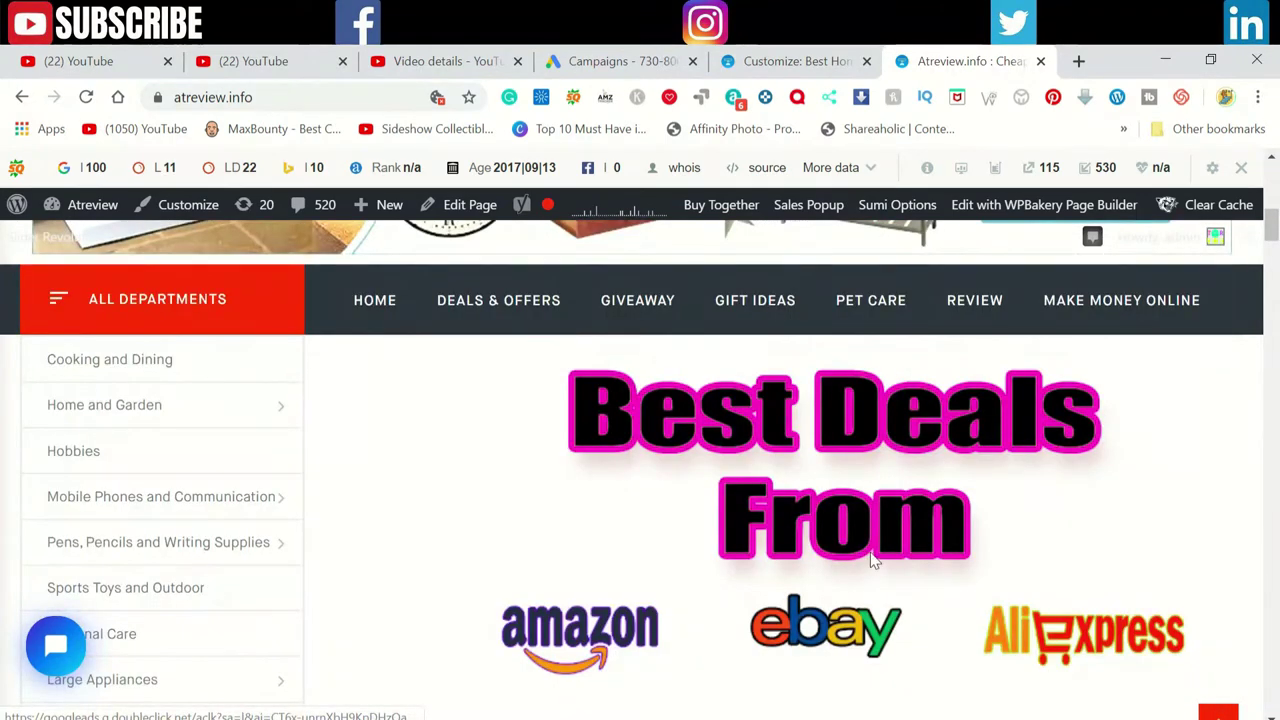
{"action": "left_click", "coordinate": [987, 312]}
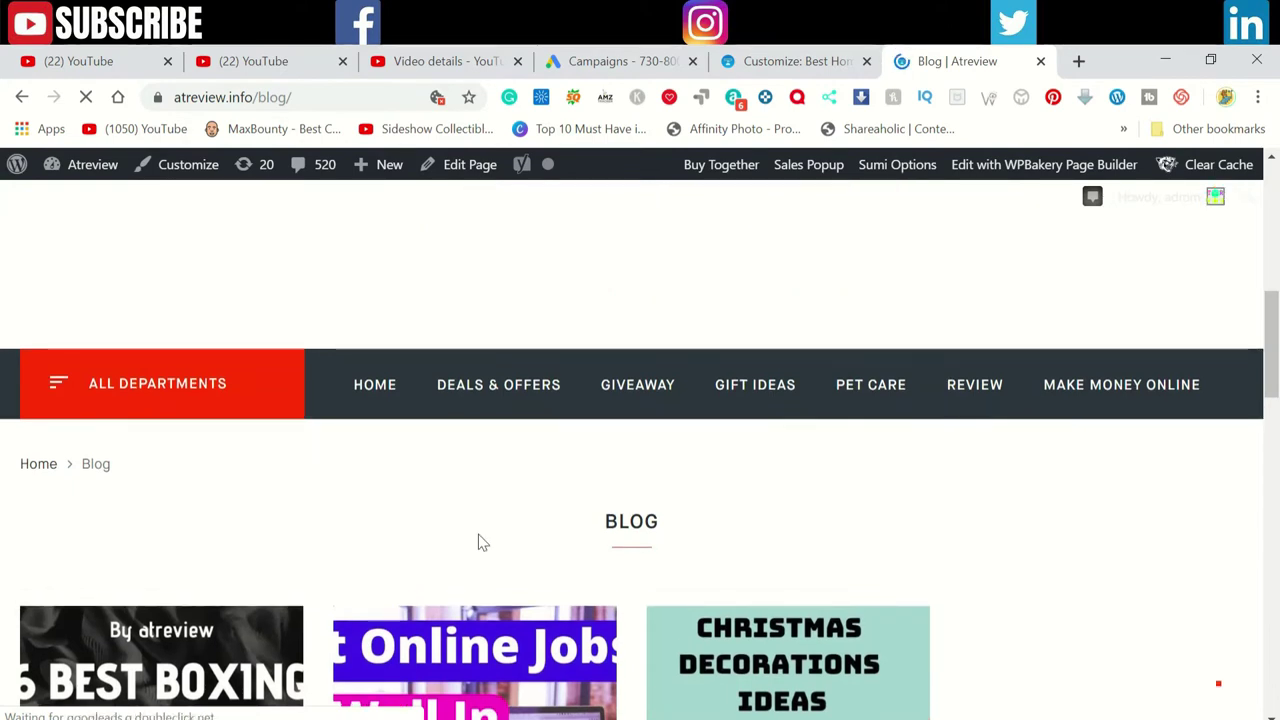
Open the Christmas decorations post from the blog listing.
{"action": "scroll", "coordinate": [517, 525], "scroll_direction": "down", "scroll_amount": 2}
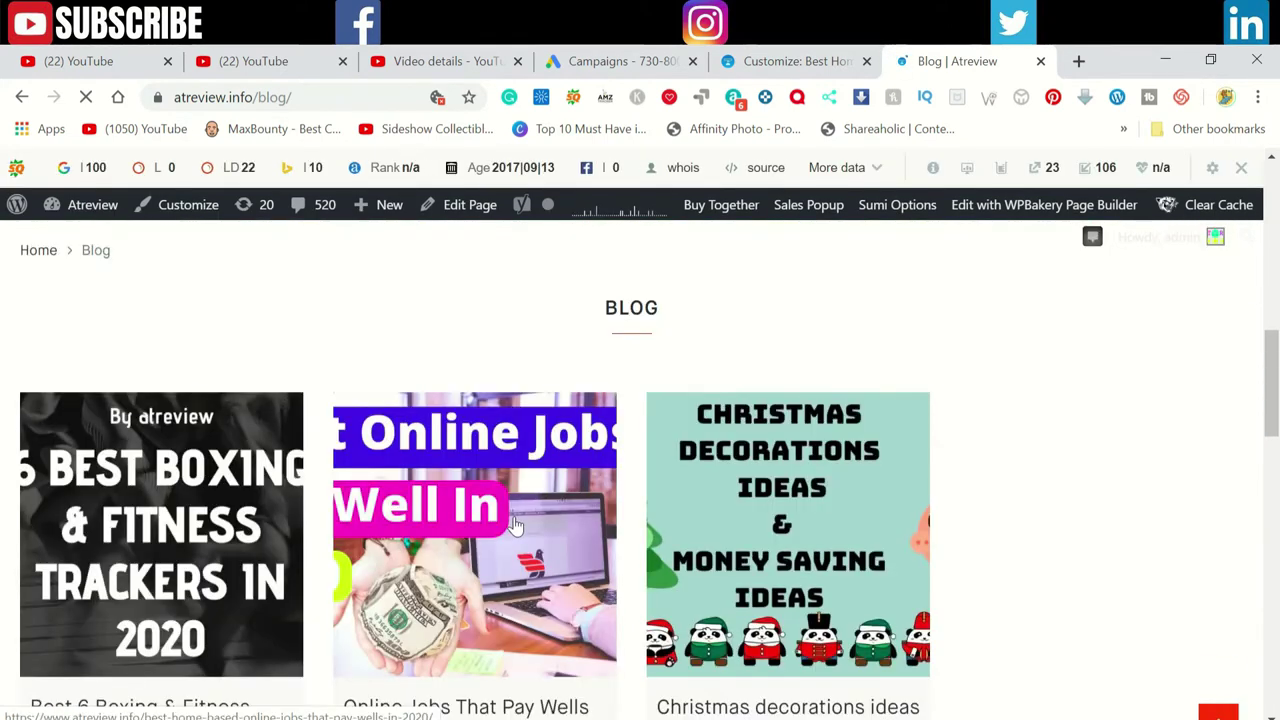
{"action": "left_click", "coordinate": [808, 530]}
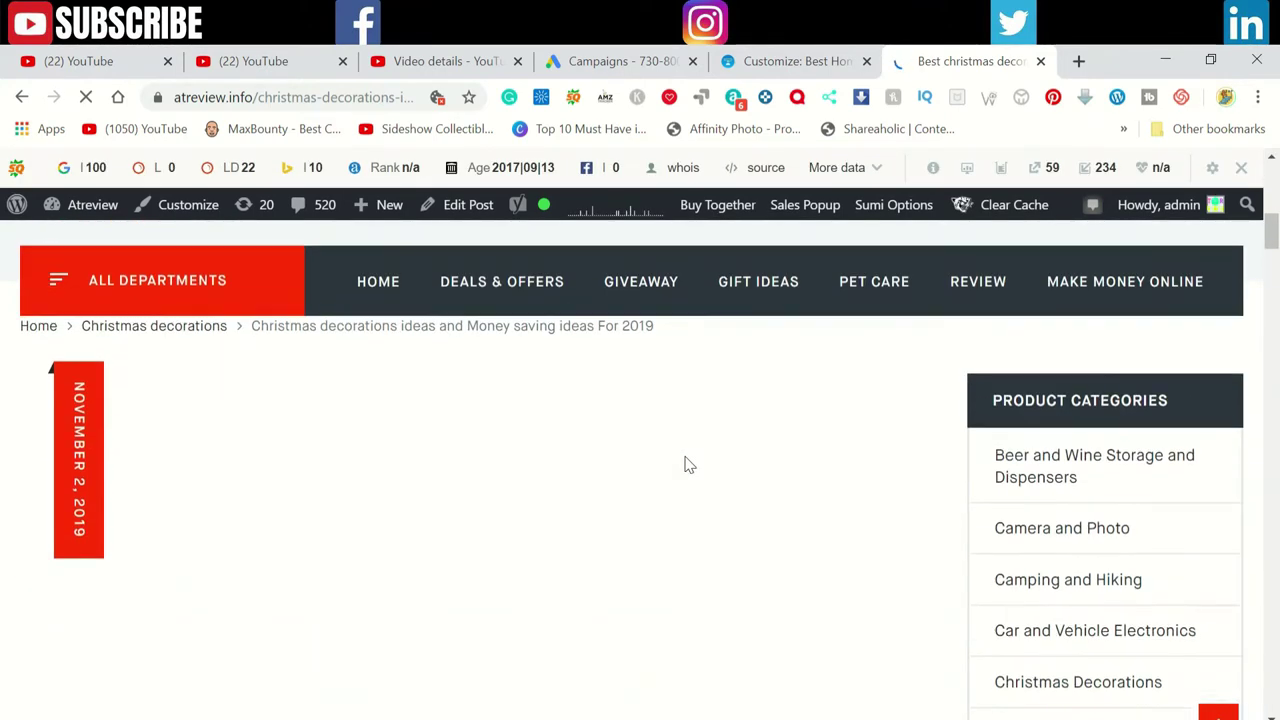
{"action": "scroll", "coordinate": [688, 465], "scroll_direction": "down", "scroll_amount": 2}
{"action": "scroll", "coordinate": [695, 465], "scroll_direction": "down", "scroll_amount": 8}
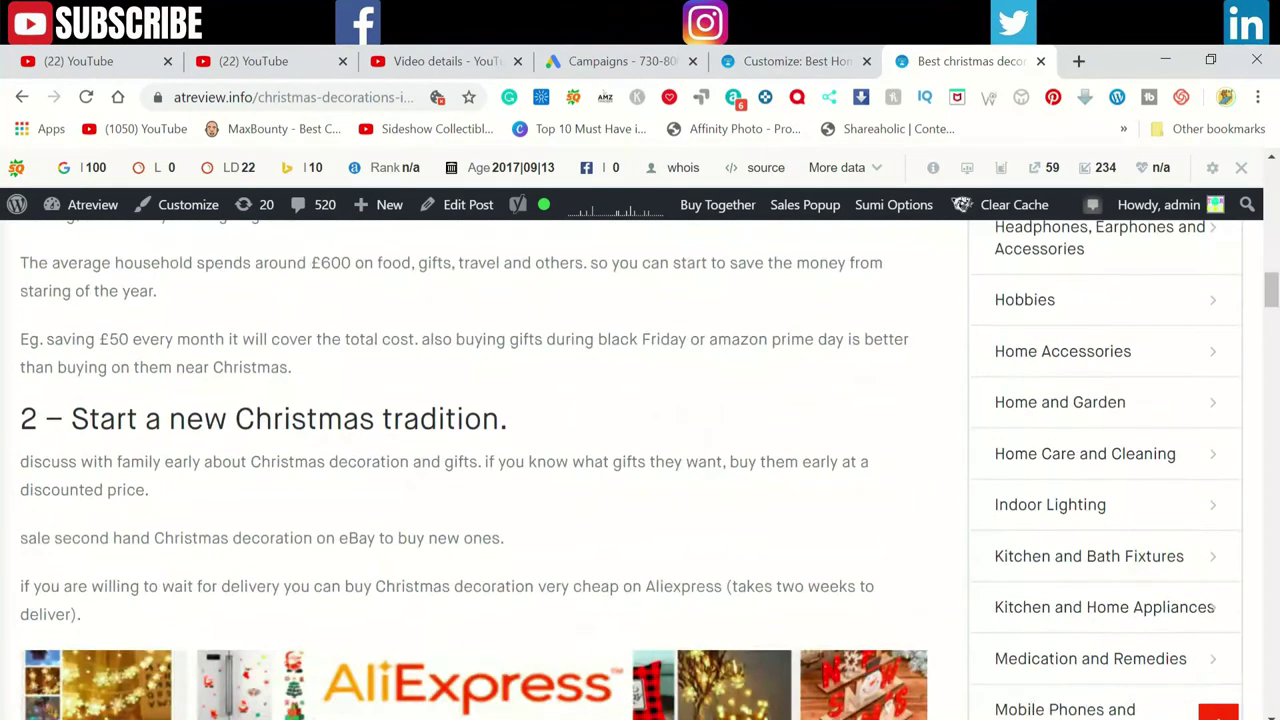
Scroll down to the tag links below the article, then switch to the Customizer tab.
{"action": "scroll", "coordinate": [690, 462], "scroll_direction": "down", "scroll_amount": 3}
{"action": "scroll", "coordinate": [695, 455], "scroll_direction": "down", "scroll_amount": 5}
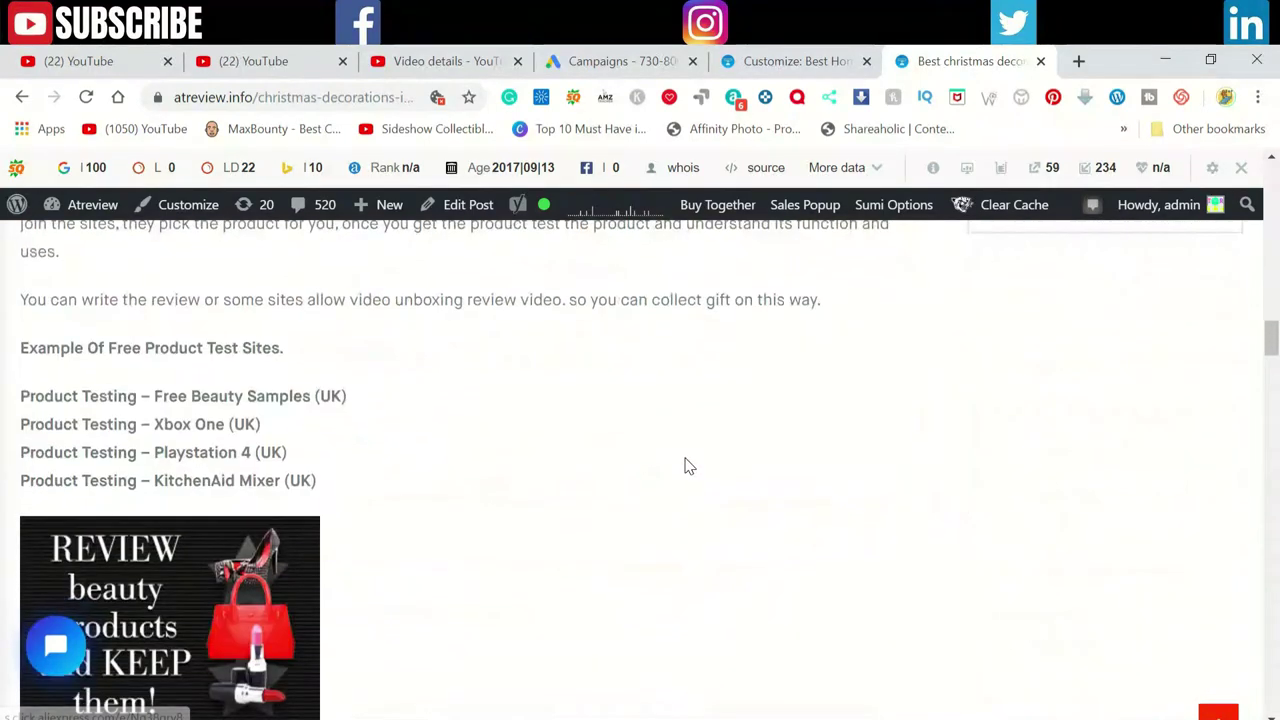
{"action": "scroll", "coordinate": [690, 460], "scroll_direction": "down", "scroll_amount": 5}
{"action": "scroll", "coordinate": [688, 462], "scroll_direction": "down", "scroll_amount": 3}
{"action": "scroll", "coordinate": [688, 462], "scroll_direction": "down", "scroll_amount": 4}
{"action": "scroll", "coordinate": [684, 458], "scroll_direction": "down", "scroll_amount": 4}
{"action": "scroll", "coordinate": [684, 470], "scroll_direction": "down", "scroll_amount": 4}
{"action": "scroll", "coordinate": [684, 486], "scroll_direction": "down", "scroll_amount": 4}
{"action": "scroll", "coordinate": [682, 486], "scroll_direction": "down", "scroll_amount": 4}
{"action": "scroll", "coordinate": [686, 486], "scroll_direction": "down", "scroll_amount": 4}
{"action": "scroll", "coordinate": [686, 482], "scroll_direction": "down", "scroll_amount": 4}
{"action": "scroll", "coordinate": [688, 482], "scroll_direction": "up", "scroll_amount": 4}
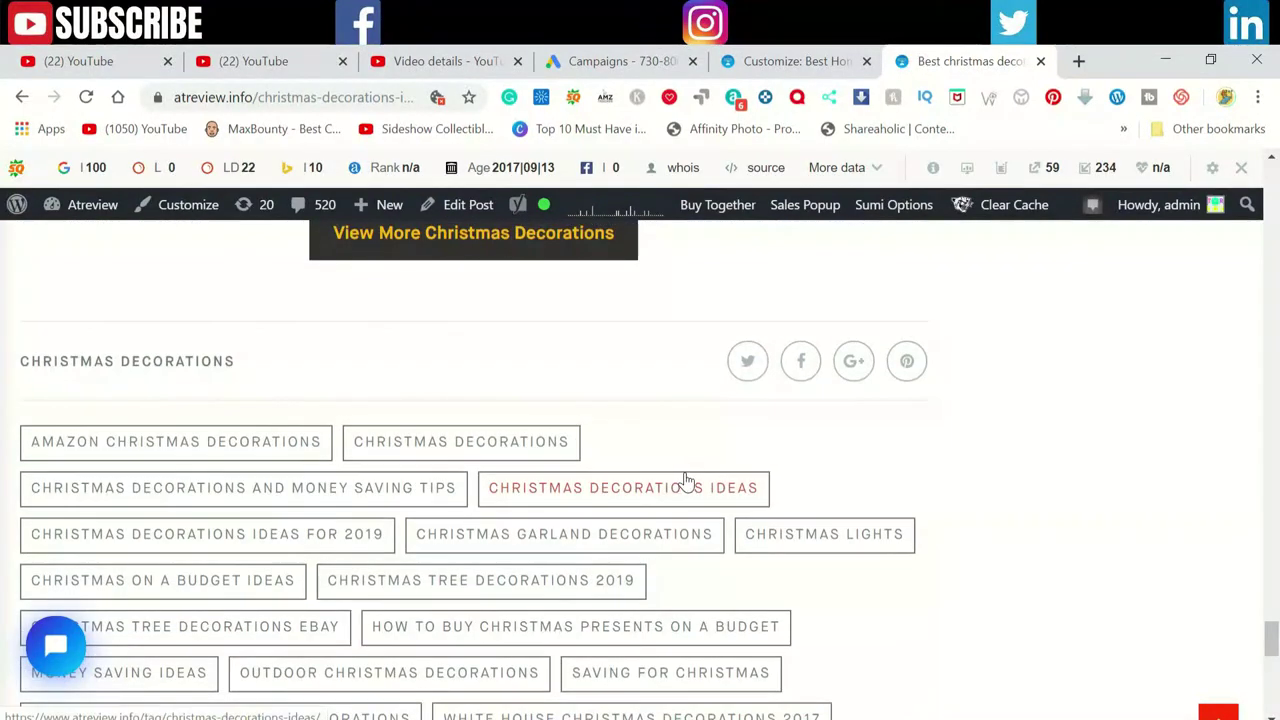
{"action": "scroll", "coordinate": [270, 408], "scroll_direction": "down", "scroll_amount": 1}
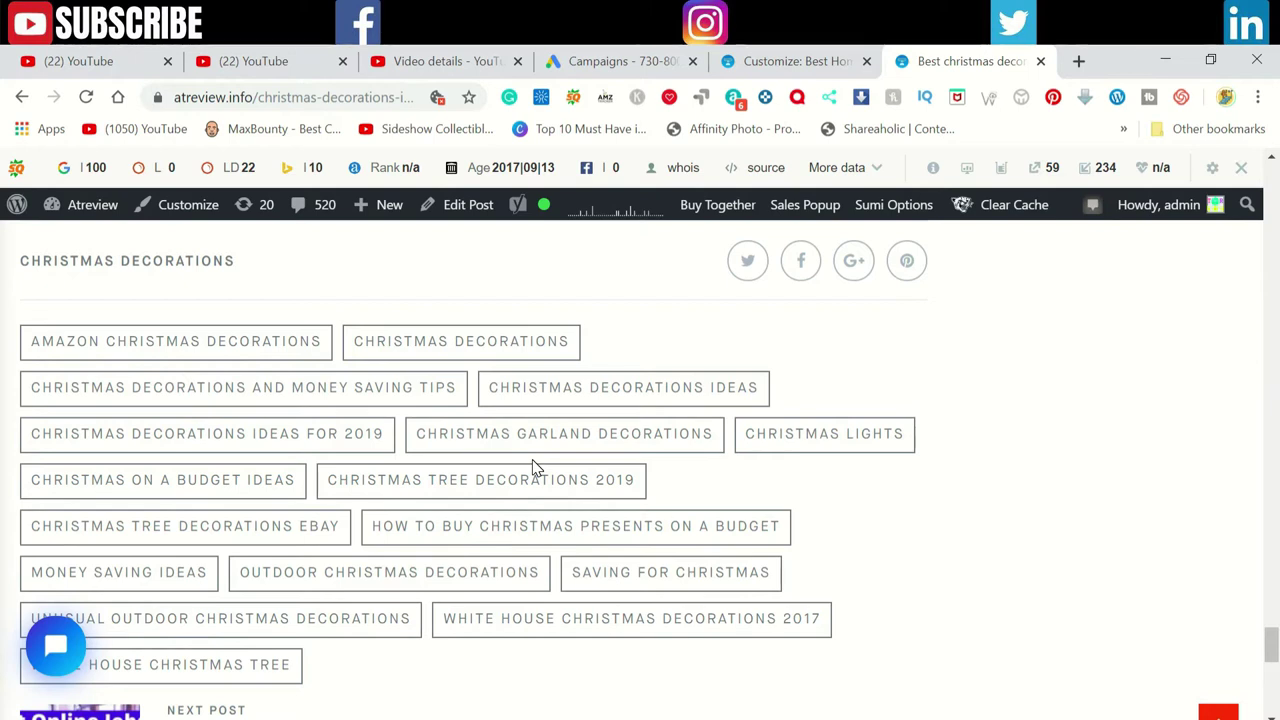
{"action": "left_click", "coordinate": [490, 480]}
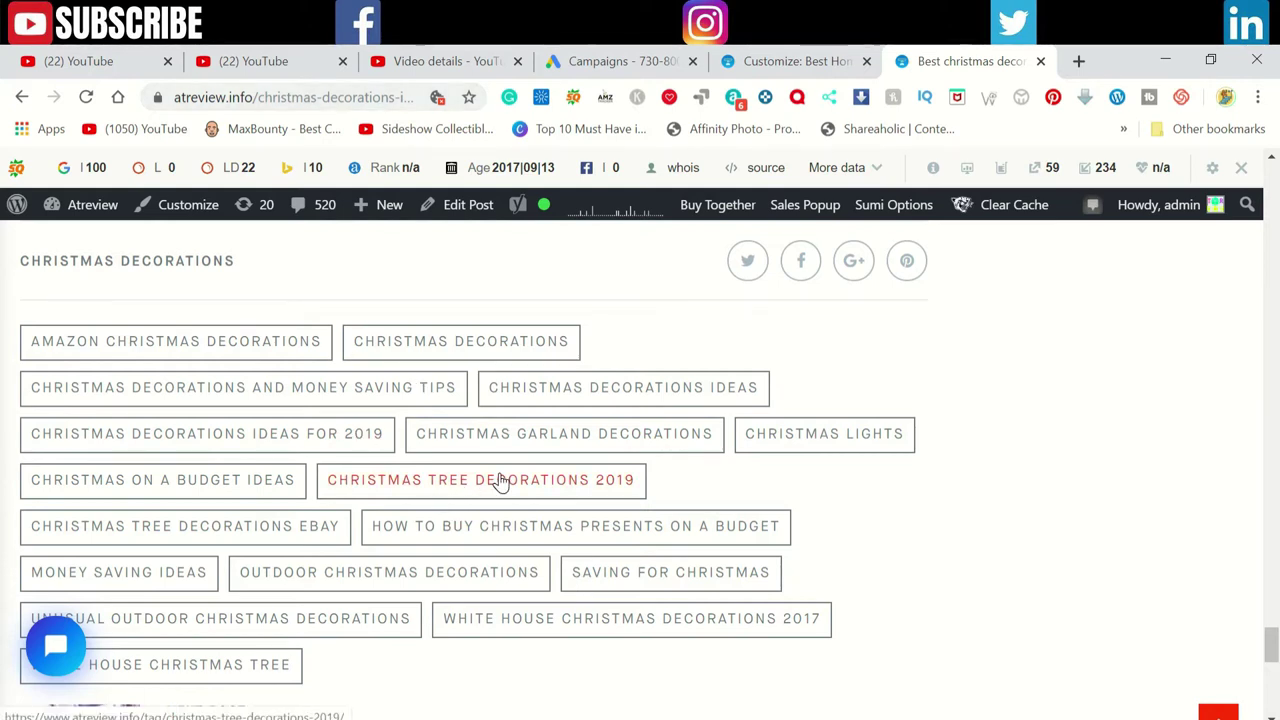
{"action": "left_click", "coordinate": [768, 64]}
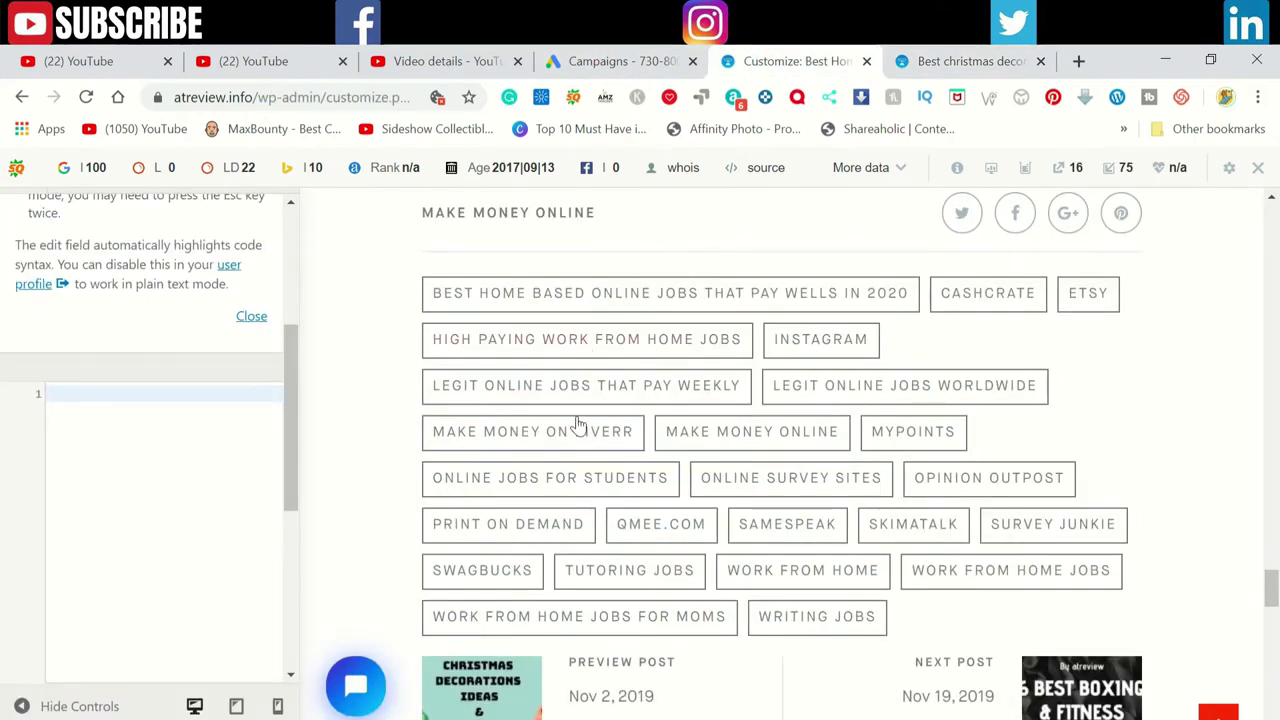
{"action": "scroll", "coordinate": [500, 360], "scroll_direction": "up", "scroll_amount": 1}
{"action": "left_click", "coordinate": [948, 61]}
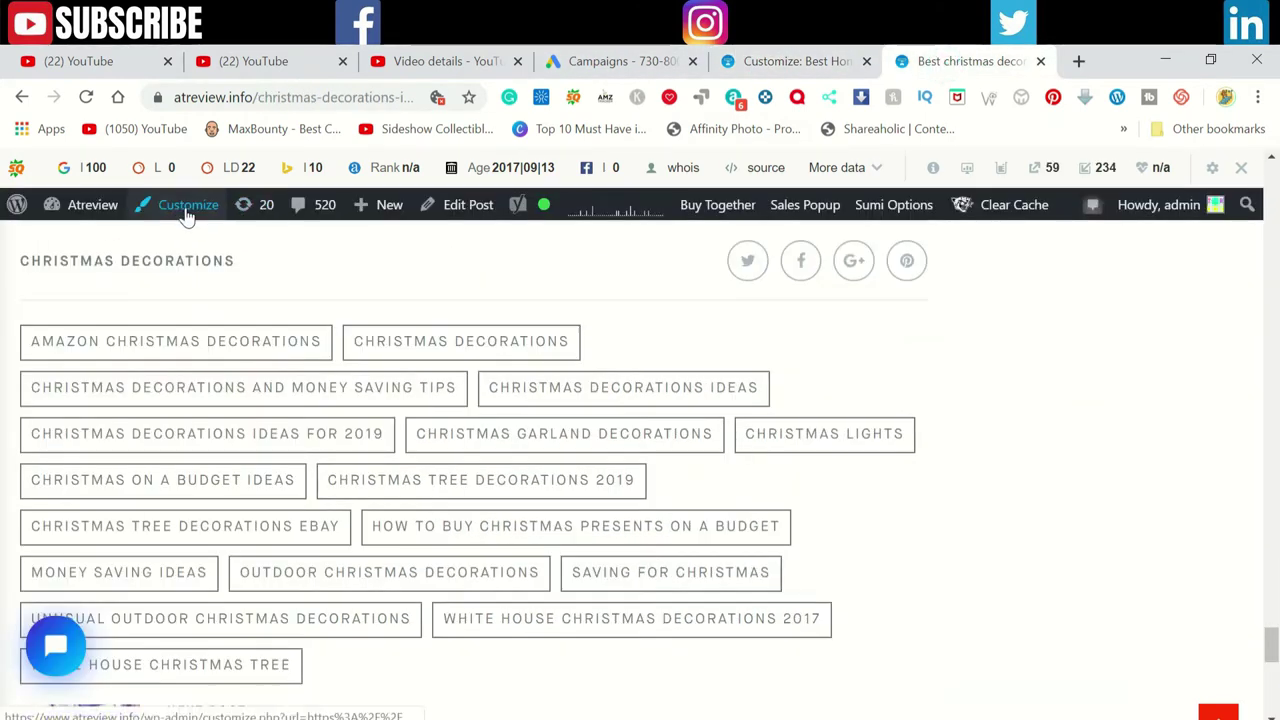
{"action": "left_click", "coordinate": [795, 61]}
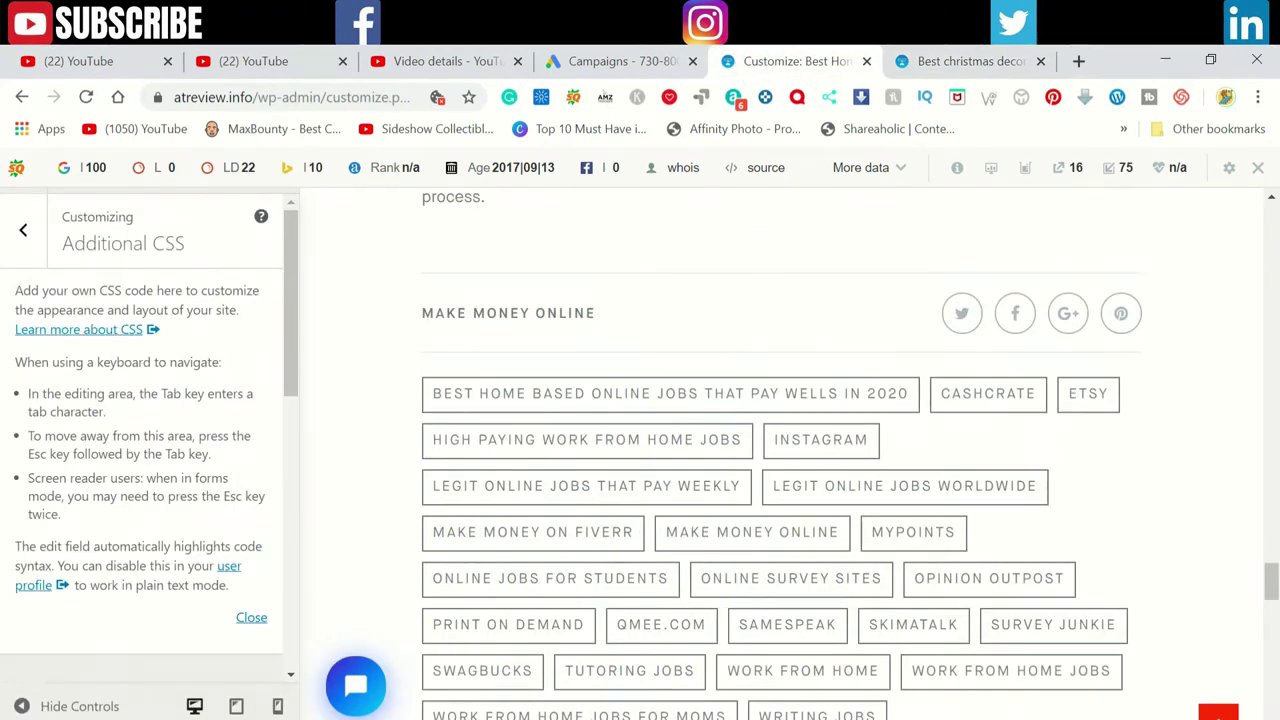
{"action": "scroll", "coordinate": [207, 329], "scroll_direction": "down", "scroll_amount": 5}
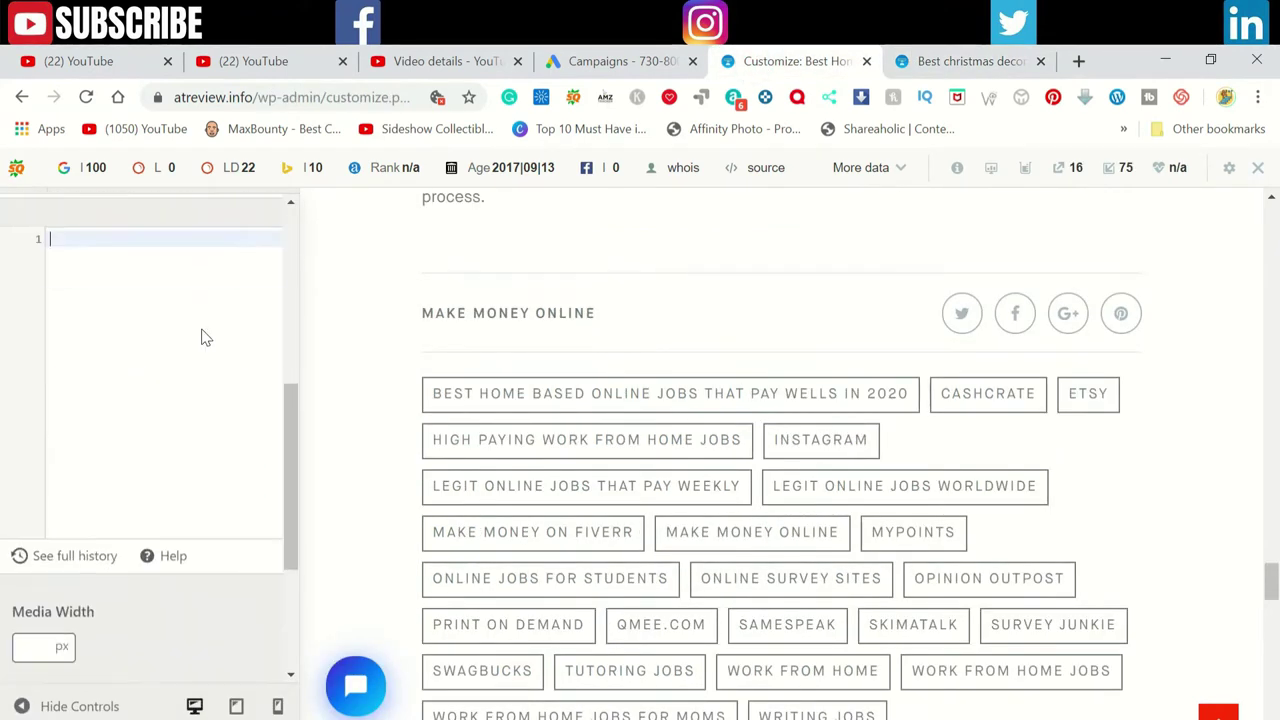
{"action": "scroll", "coordinate": [114, 337], "scroll_direction": "up", "scroll_amount": 2}
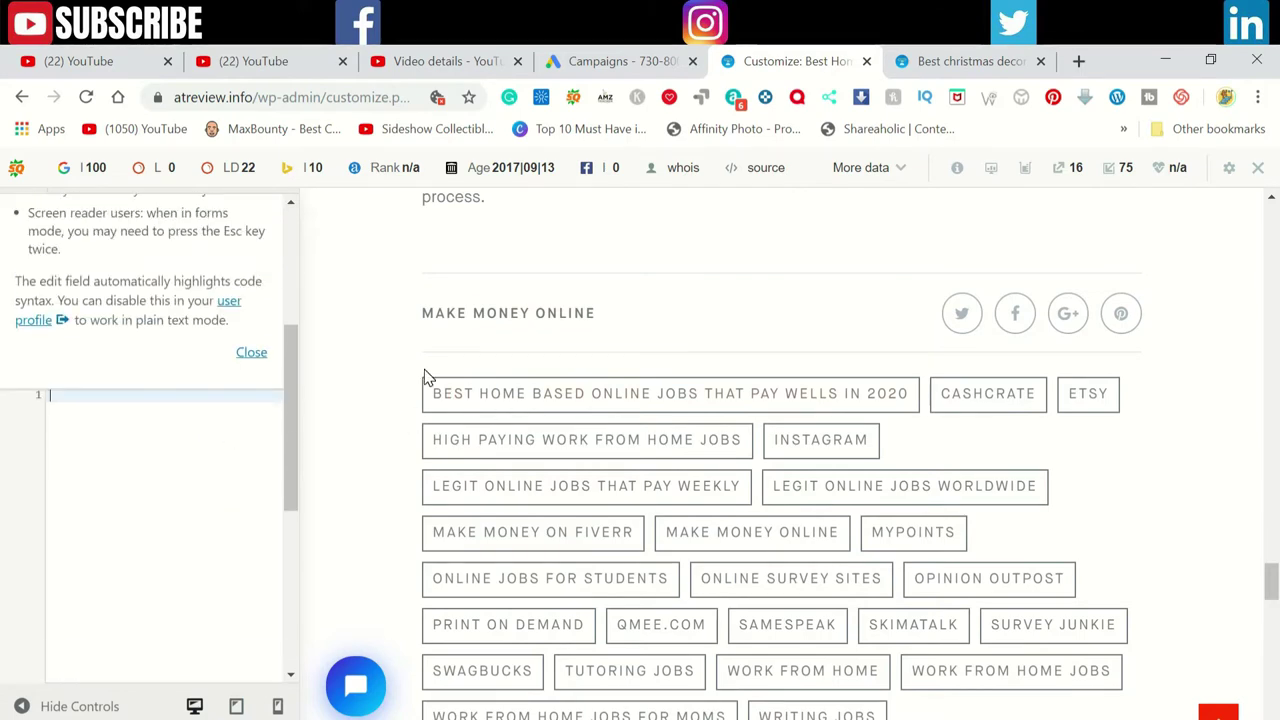
{"action": "left_click", "coordinate": [938, 60]}
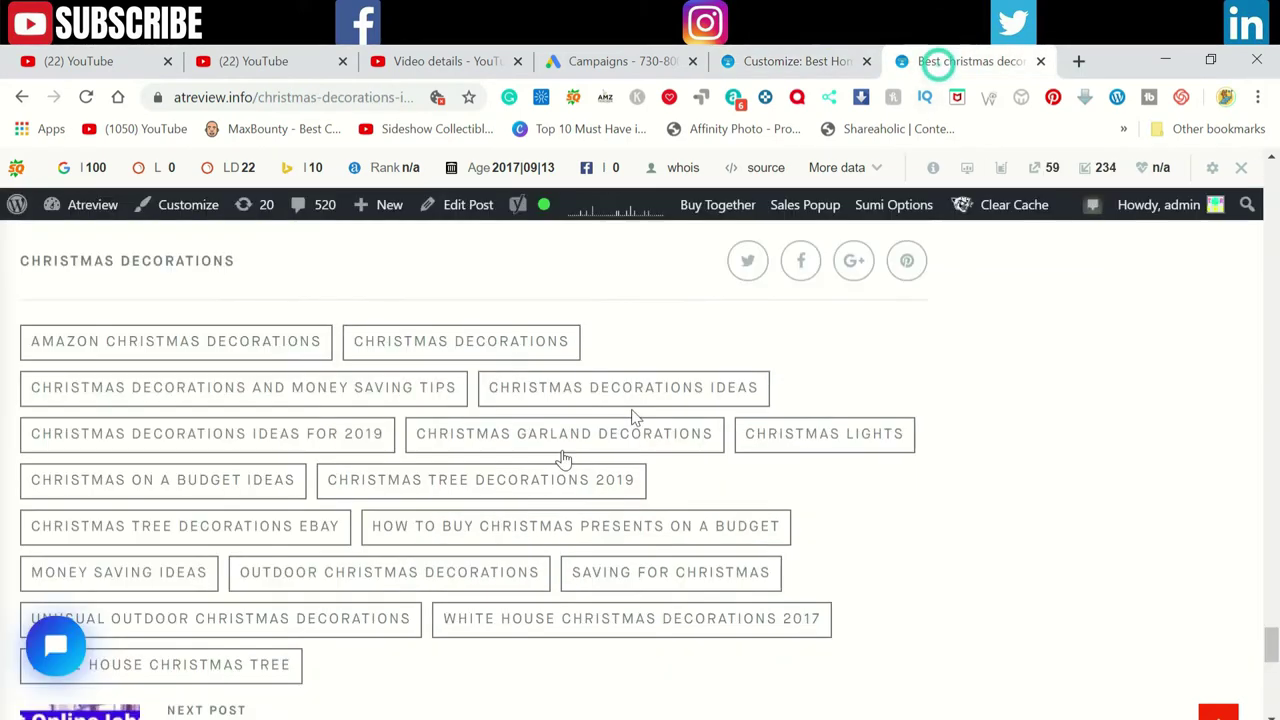
{"action": "right_click", "coordinate": [1020, 465]}
Inspect the post's tags container in DevTools and bring its .tags style rule into view.
{"action": "left_click", "coordinate": [1068, 447]}
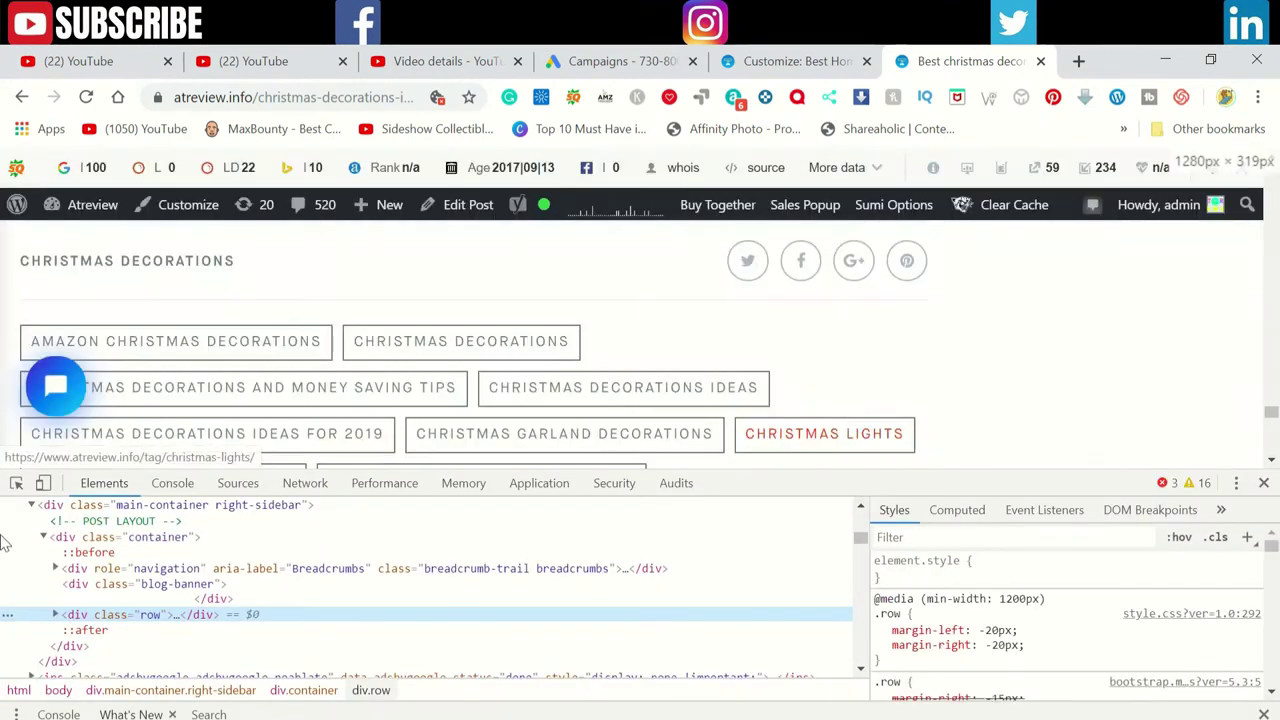
{"action": "left_click", "coordinate": [17, 486]}
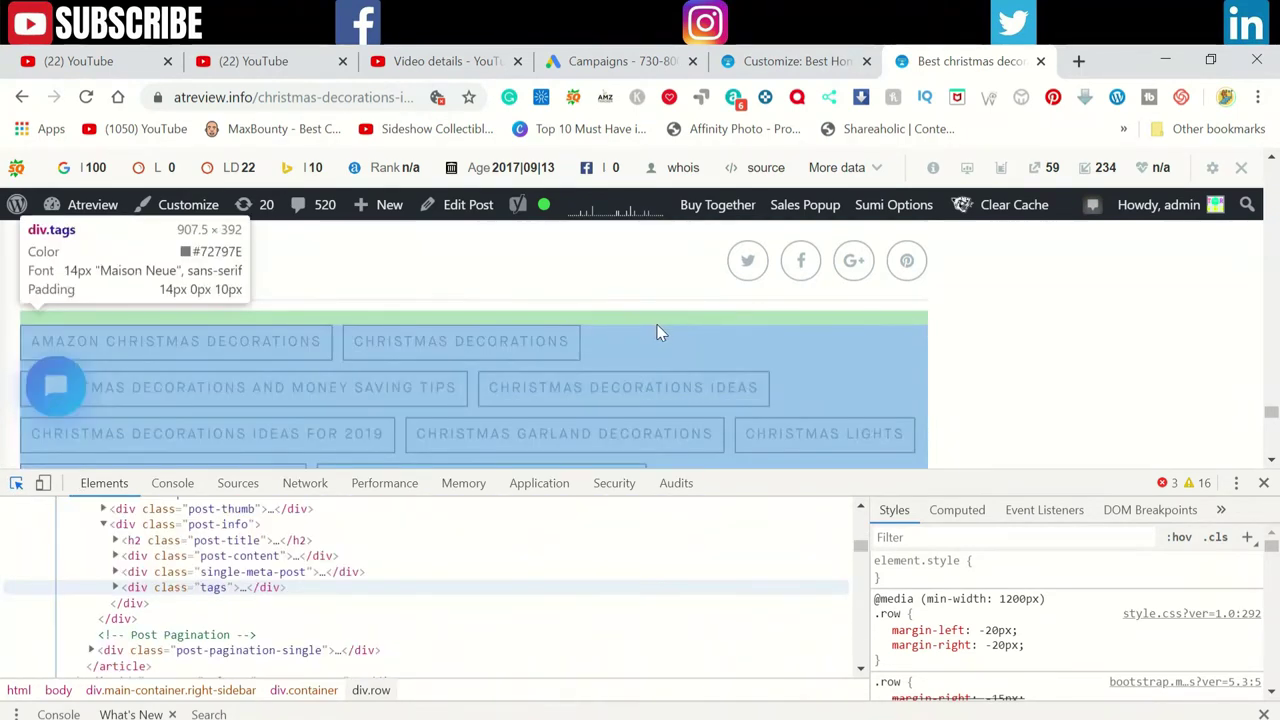
{"action": "left_click", "coordinate": [661, 331]}
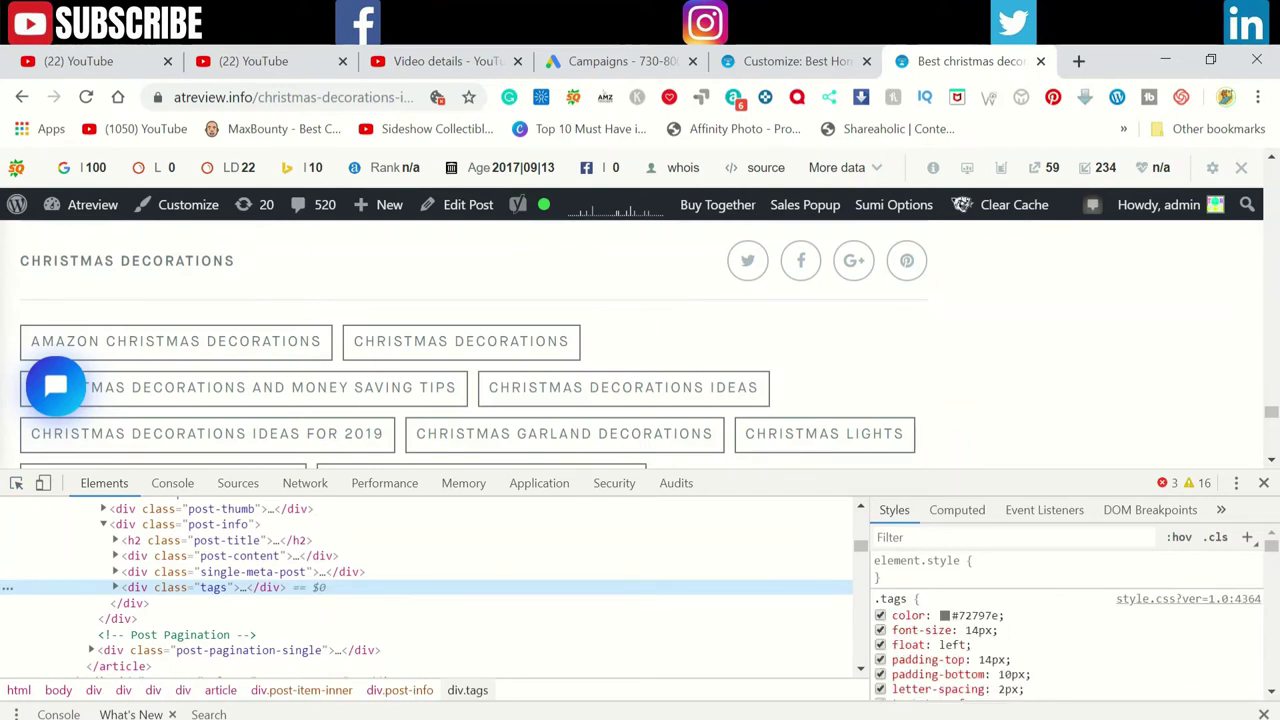
{"action": "mouse_move", "coordinate": [950, 645]}
{"action": "scroll", "coordinate": [880, 614], "scroll_direction": "down", "scroll_amount": 2}
{"action": "scroll", "coordinate": [1060, 620], "scroll_direction": "up", "scroll_amount": 2}
{"action": "scroll", "coordinate": [902, 621], "scroll_direction": "down", "scroll_amount": 2}
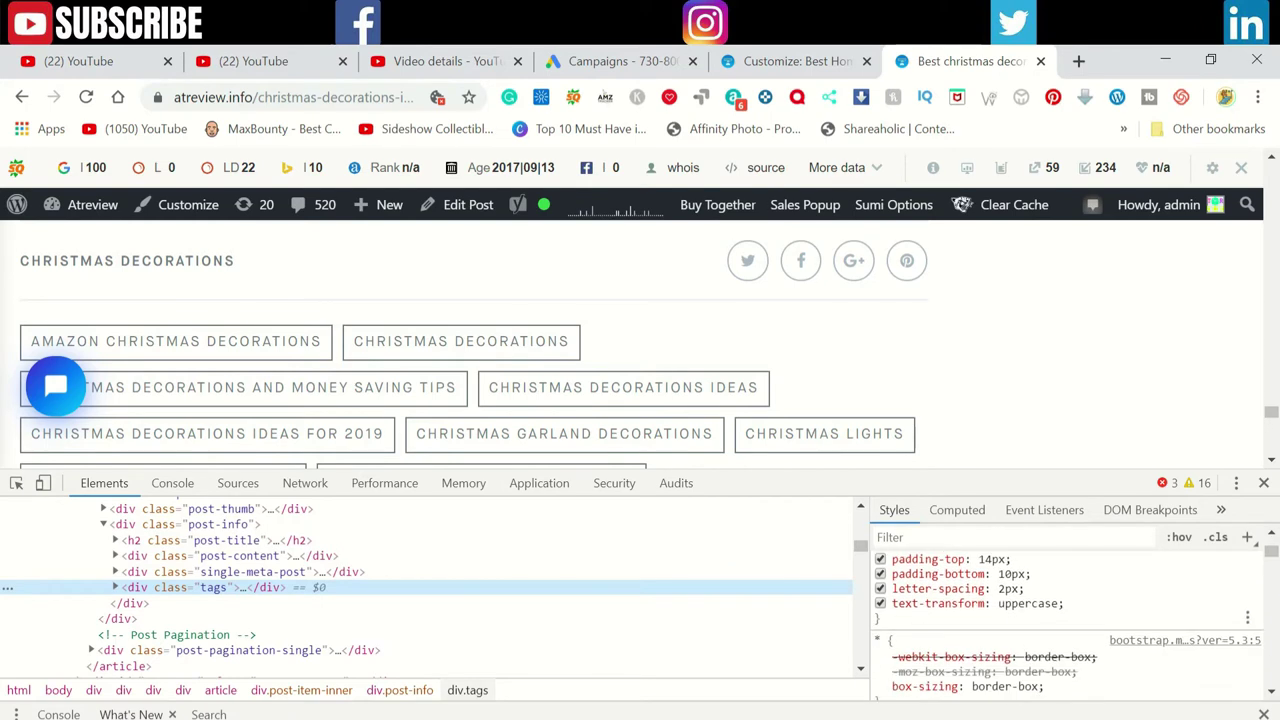
Add display: none to the .tags rule in DevTools, hiding the tag buttons on the page.
{"action": "left_click", "coordinate": [892, 615]}
{"action": "type", "text": "di"}
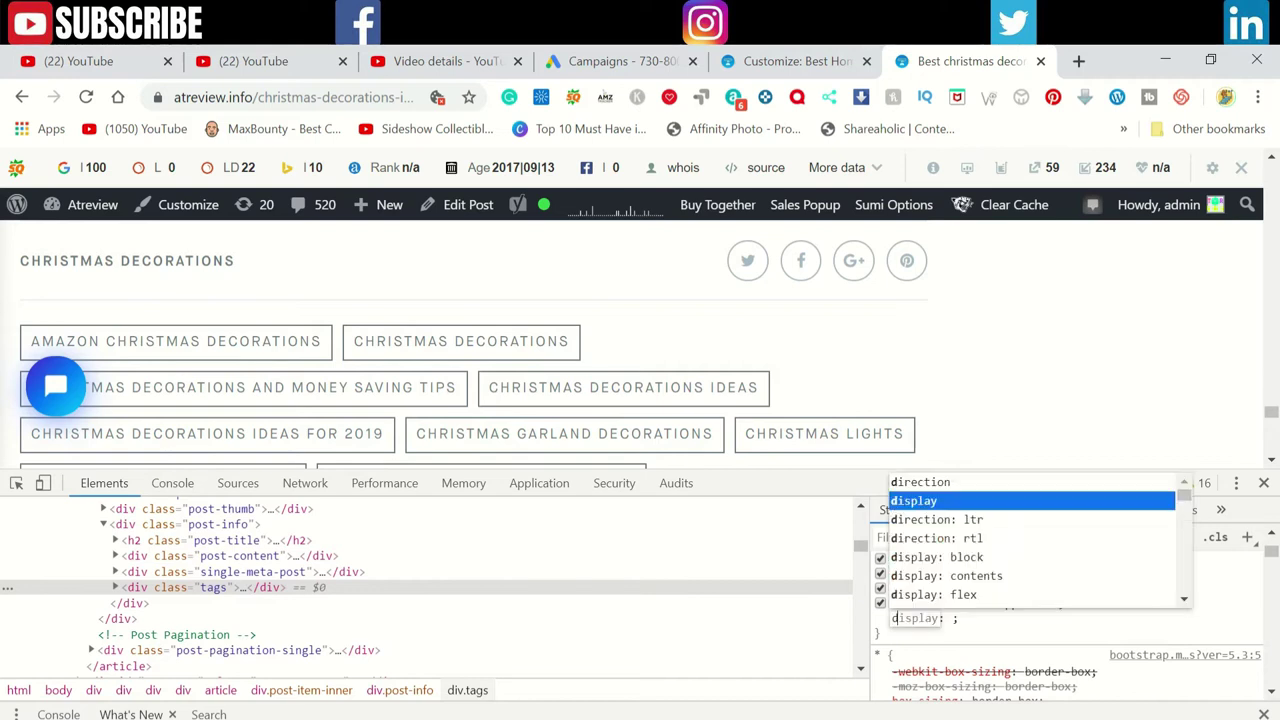
{"action": "type", "text": "d"}
{"action": "key", "text": "BackSpace"}
{"action": "type", "text": "s"}
{"action": "key", "text": "Tab"}
{"action": "type", "text": "n"}
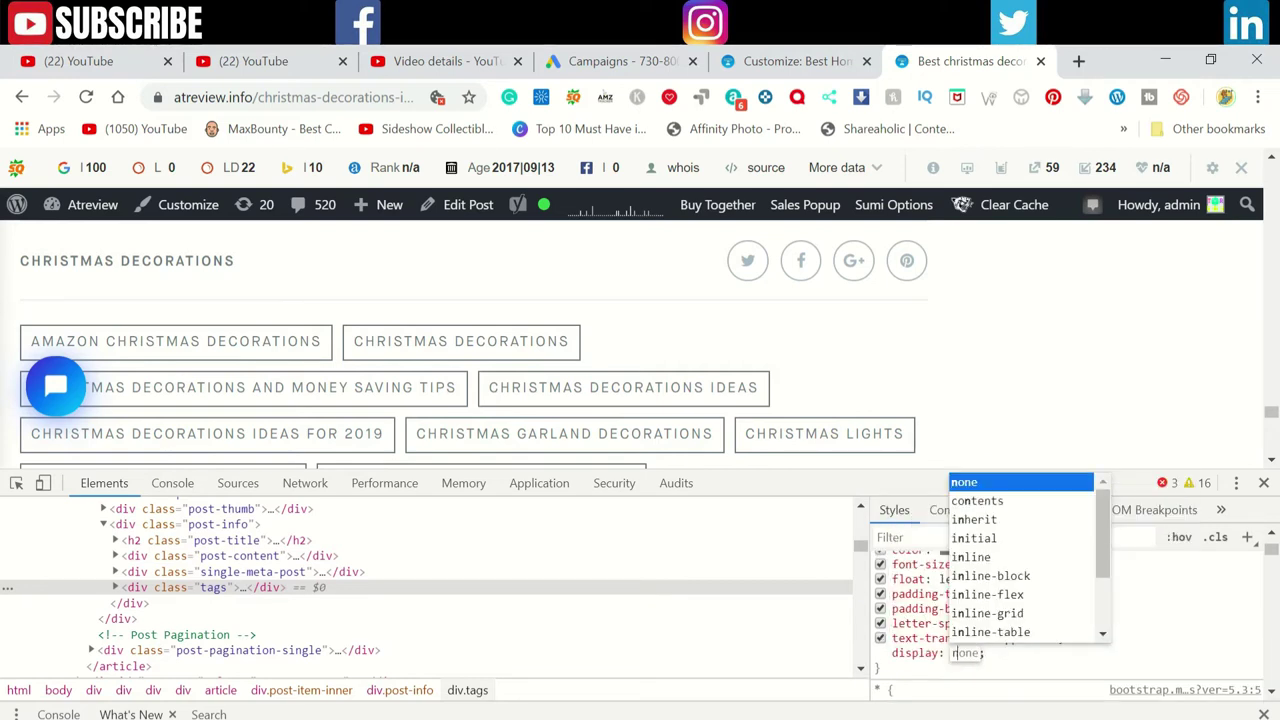
{"action": "key", "text": "Return"}
{"action": "key", "text": "Return"}
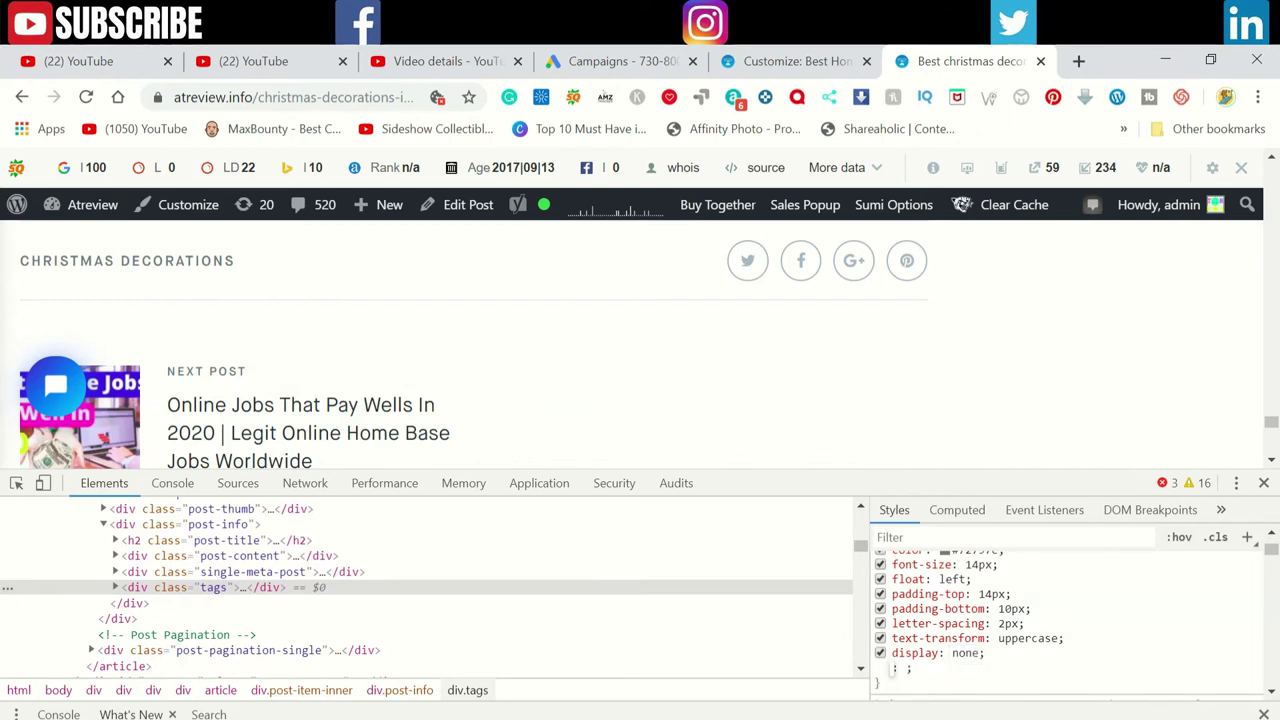
{"action": "scroll", "coordinate": [762, 630], "scroll_direction": "up", "scroll_amount": 3}
{"action": "scroll", "coordinate": [762, 630], "scroll_direction": "up", "scroll_amount": 3}
{"action": "scroll", "coordinate": [762, 630], "scroll_direction": "up", "scroll_amount": 3}
{"action": "scroll", "coordinate": [1022, 404], "scroll_direction": "up", "scroll_amount": 3}
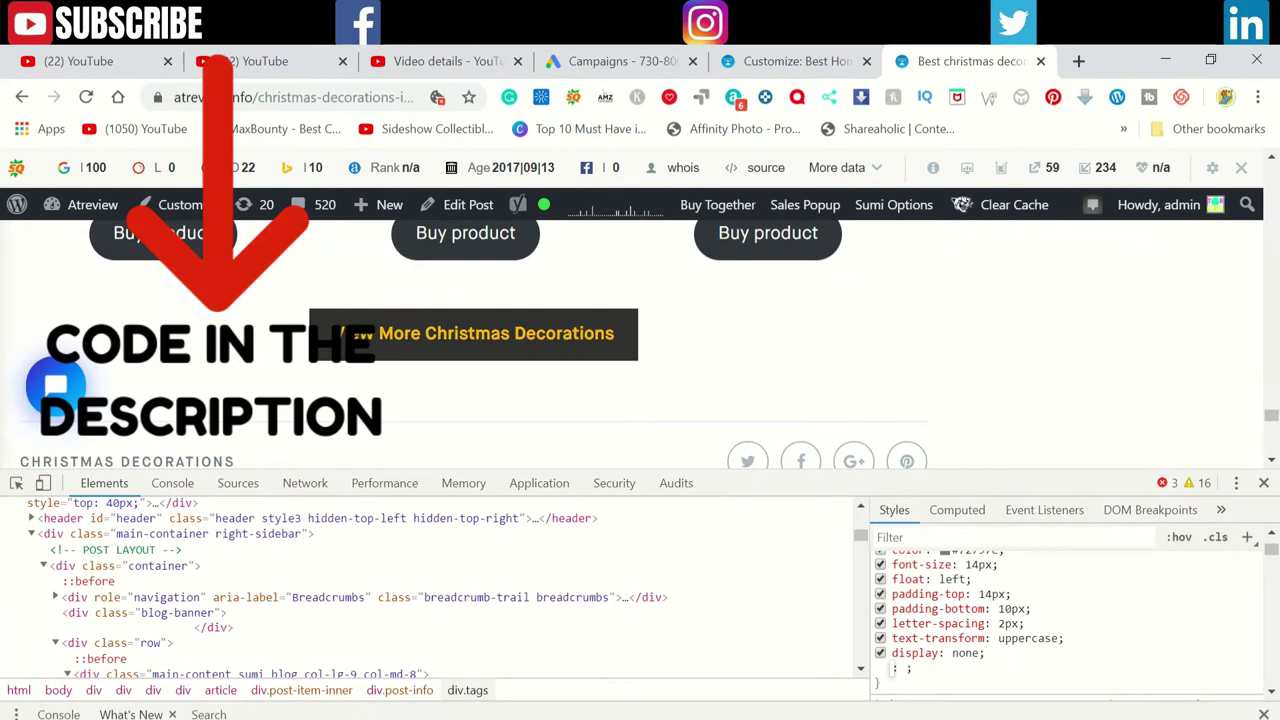
{"action": "scroll", "coordinate": [1065, 620], "scroll_direction": "up", "scroll_amount": 2}
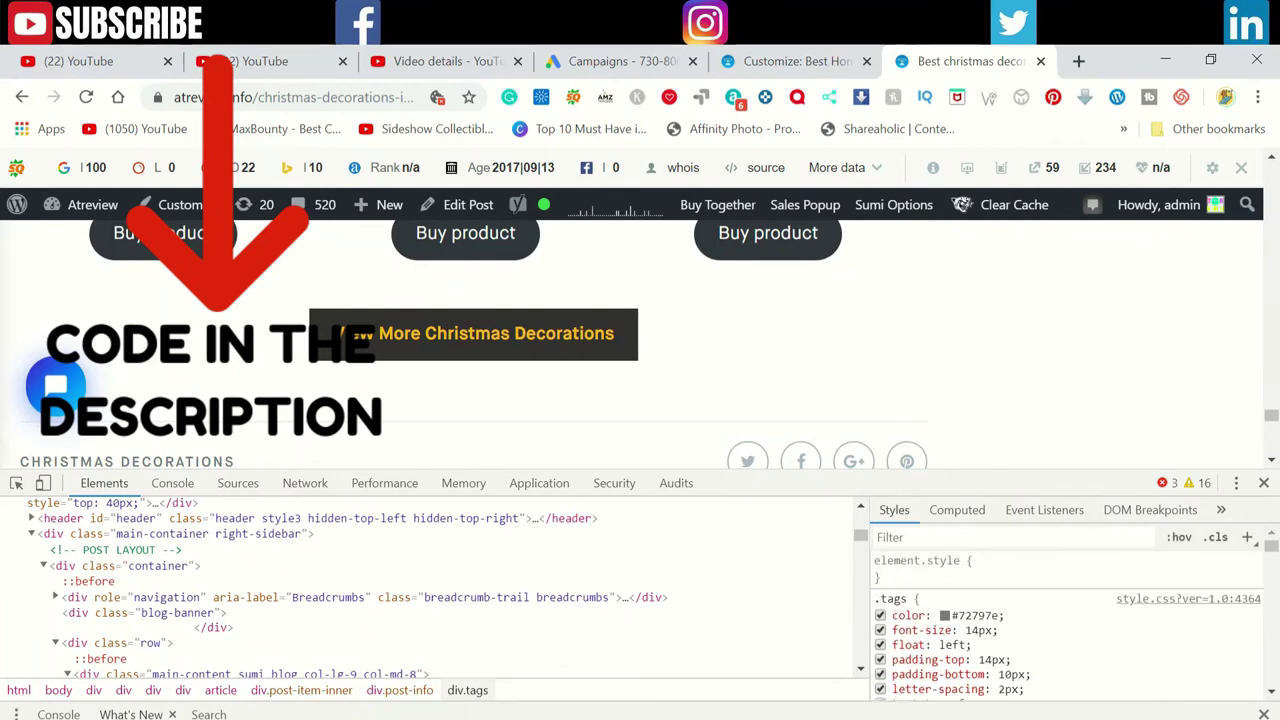
{"action": "scroll", "coordinate": [1065, 600], "scroll_direction": "down", "scroll_amount": 2}
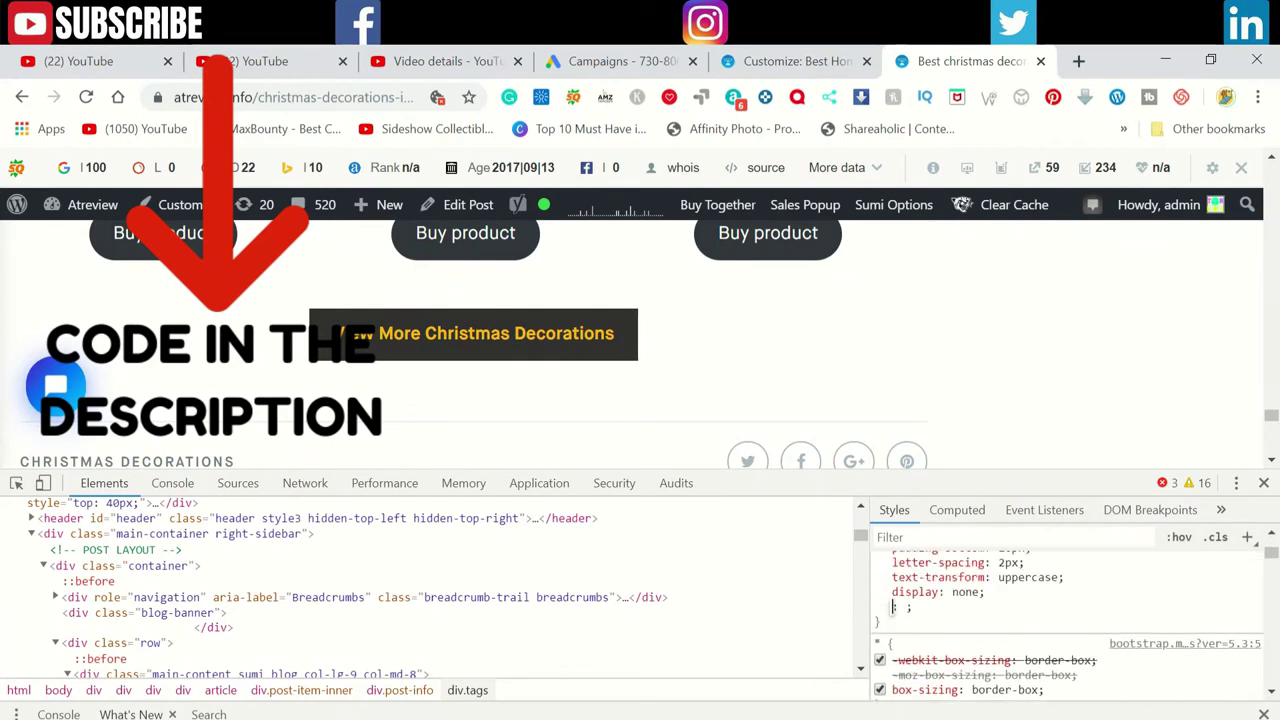
Paste .tags { display: none; } into the Customizer's Additional CSS editor.
{"action": "left_click", "coordinate": [790, 61]}
{"action": "left_click", "coordinate": [128, 461]}
{"action": "type", "text": ".tags {   display: none; }"}
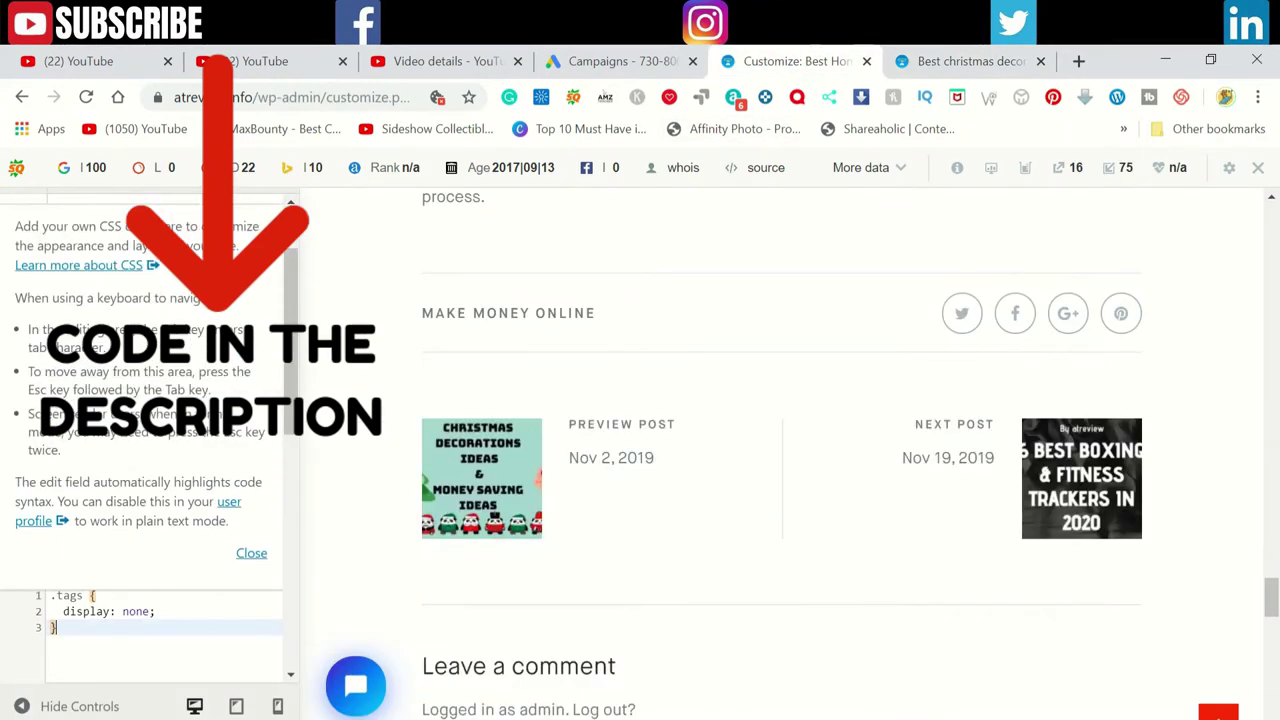
{"action": "scroll", "coordinate": [100, 603], "scroll_direction": "down", "scroll_amount": 1}
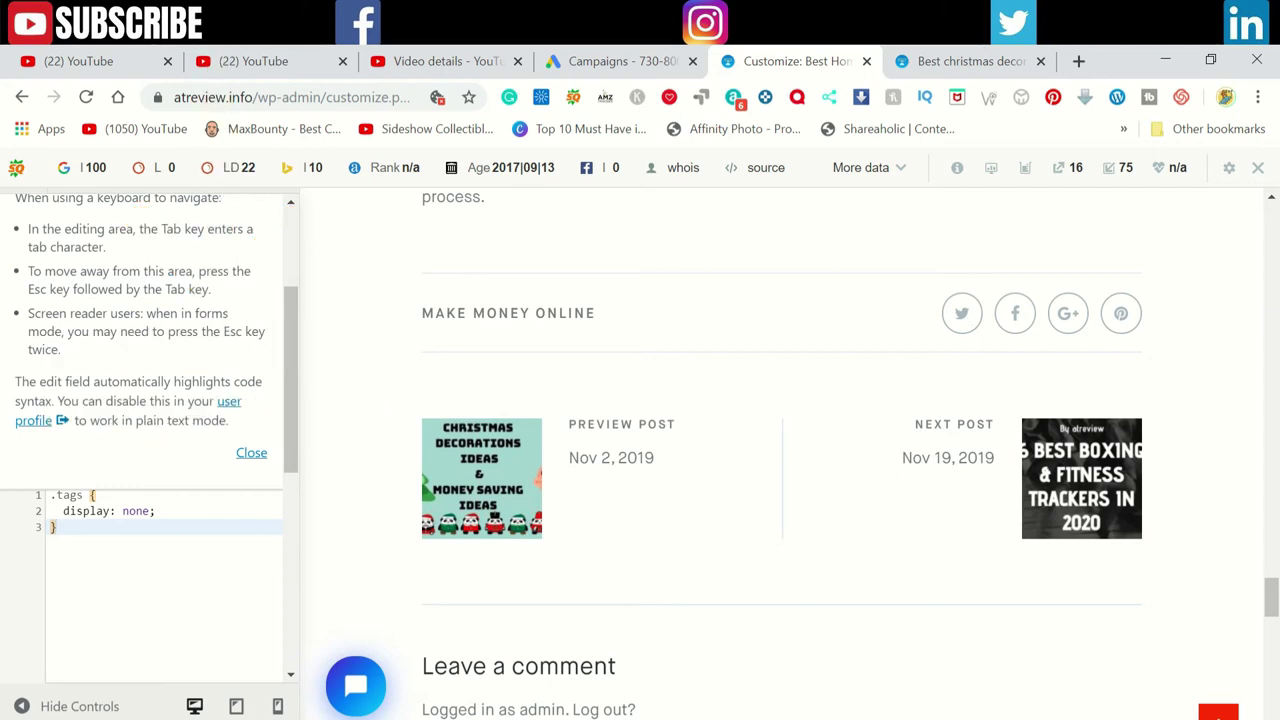
Check the preview shows the post without tags, then return to the main Customizer menu.
{"action": "scroll", "coordinate": [446, 492], "scroll_direction": "up", "scroll_amount": 3}
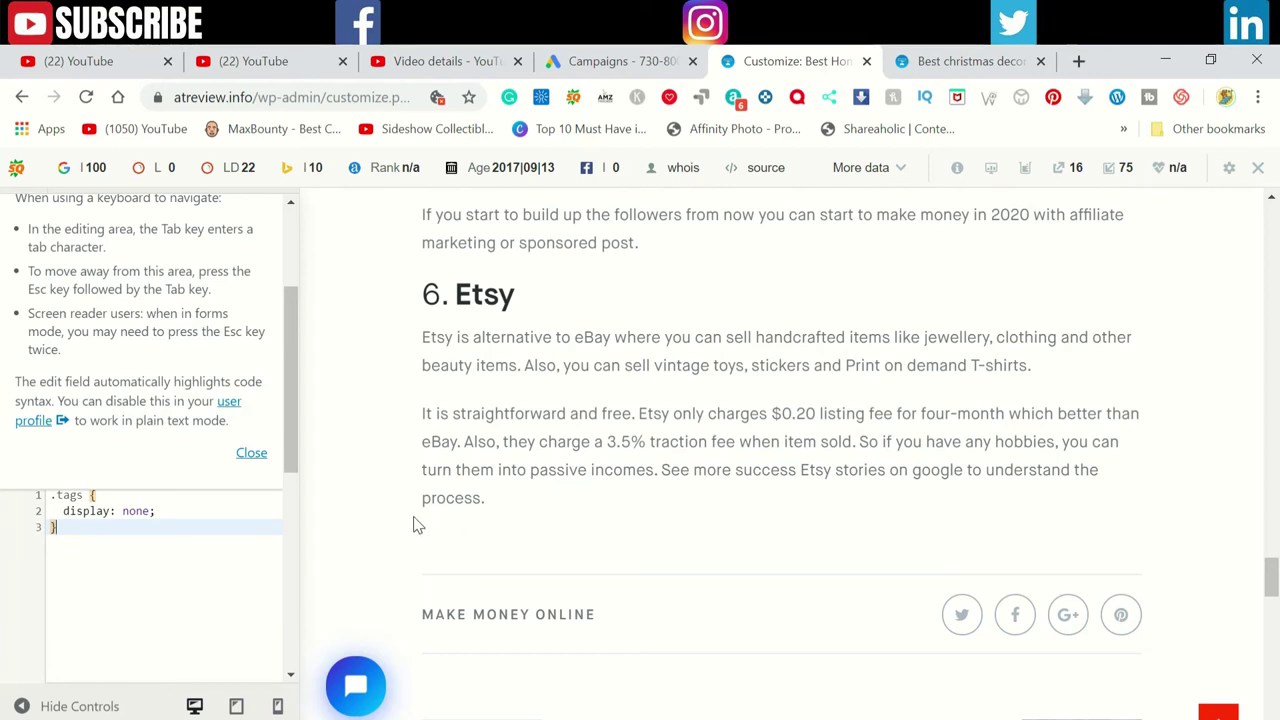
{"action": "scroll", "coordinate": [122, 518], "scroll_direction": "down", "scroll_amount": 2}
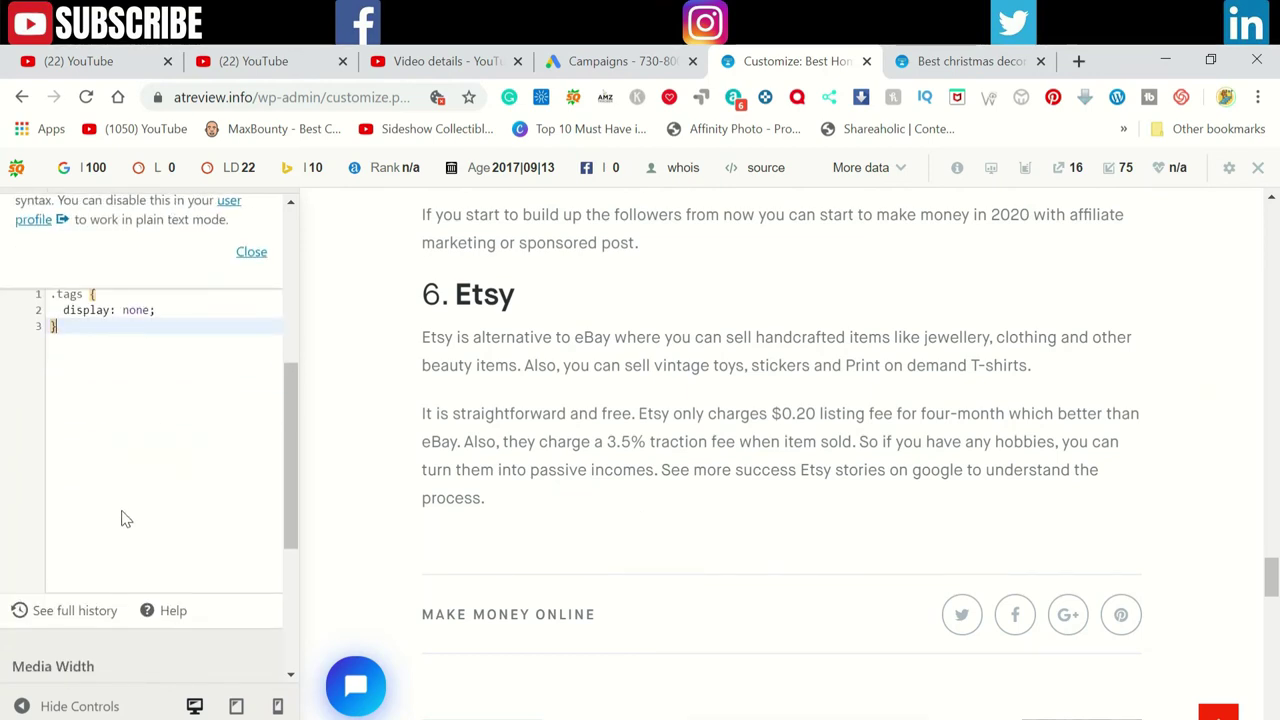
{"action": "scroll", "coordinate": [120, 525], "scroll_direction": "down", "scroll_amount": 1}
{"action": "scroll", "coordinate": [120, 530], "scroll_direction": "up", "scroll_amount": 5}
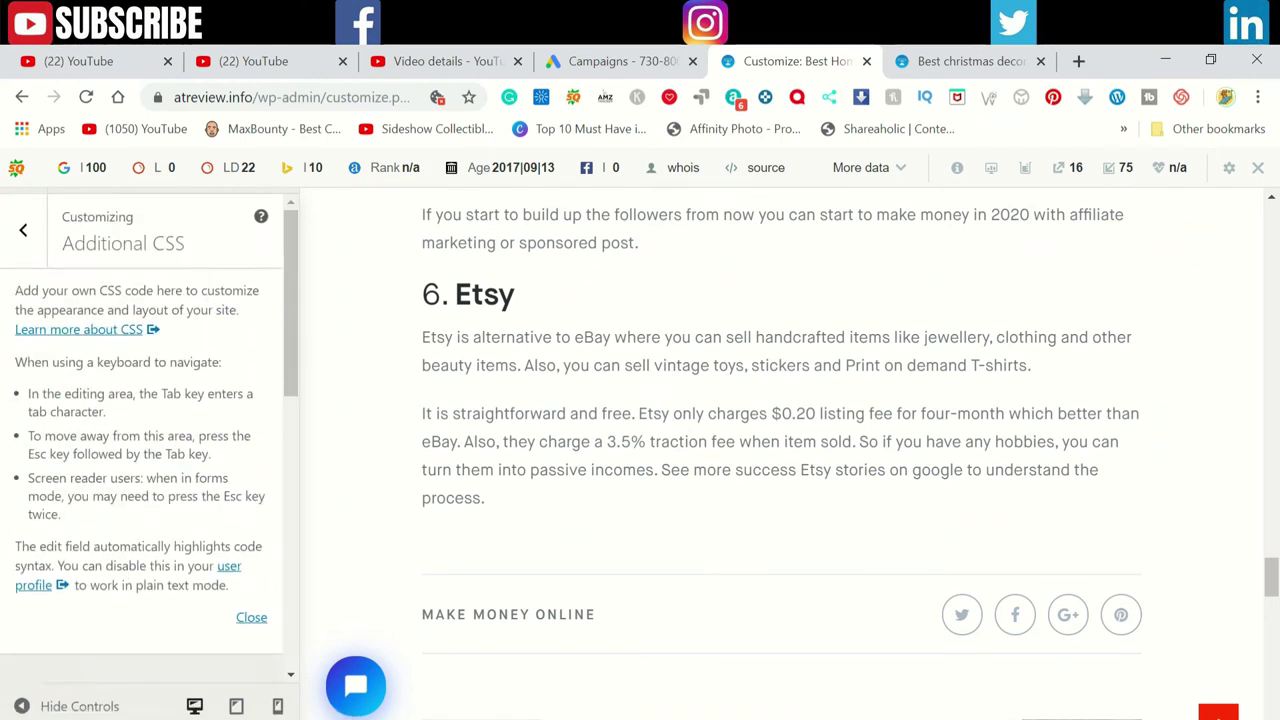
{"action": "scroll", "coordinate": [122, 500], "scroll_direction": "down", "scroll_amount": 4}
{"action": "scroll", "coordinate": [72, 248], "scroll_direction": "up", "scroll_amount": 2}
{"action": "scroll", "coordinate": [49, 343], "scroll_direction": "up", "scroll_amount": 2}
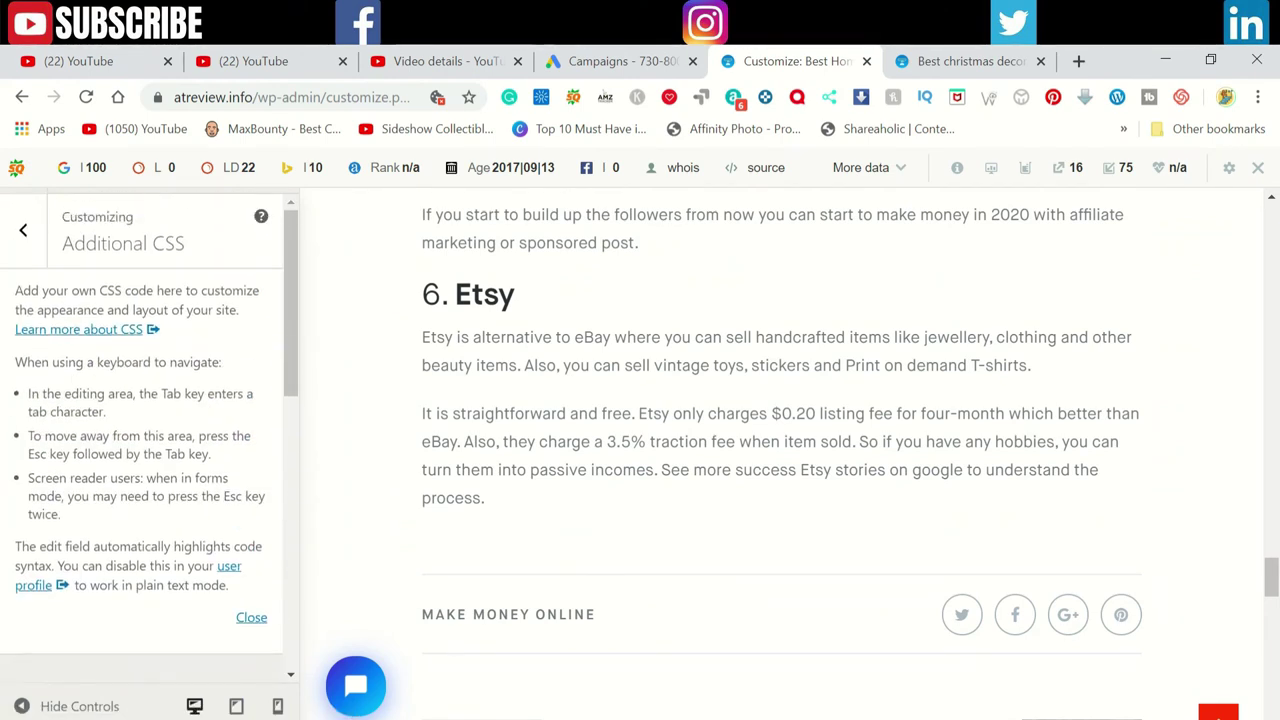
{"action": "left_click", "coordinate": [23, 247]}
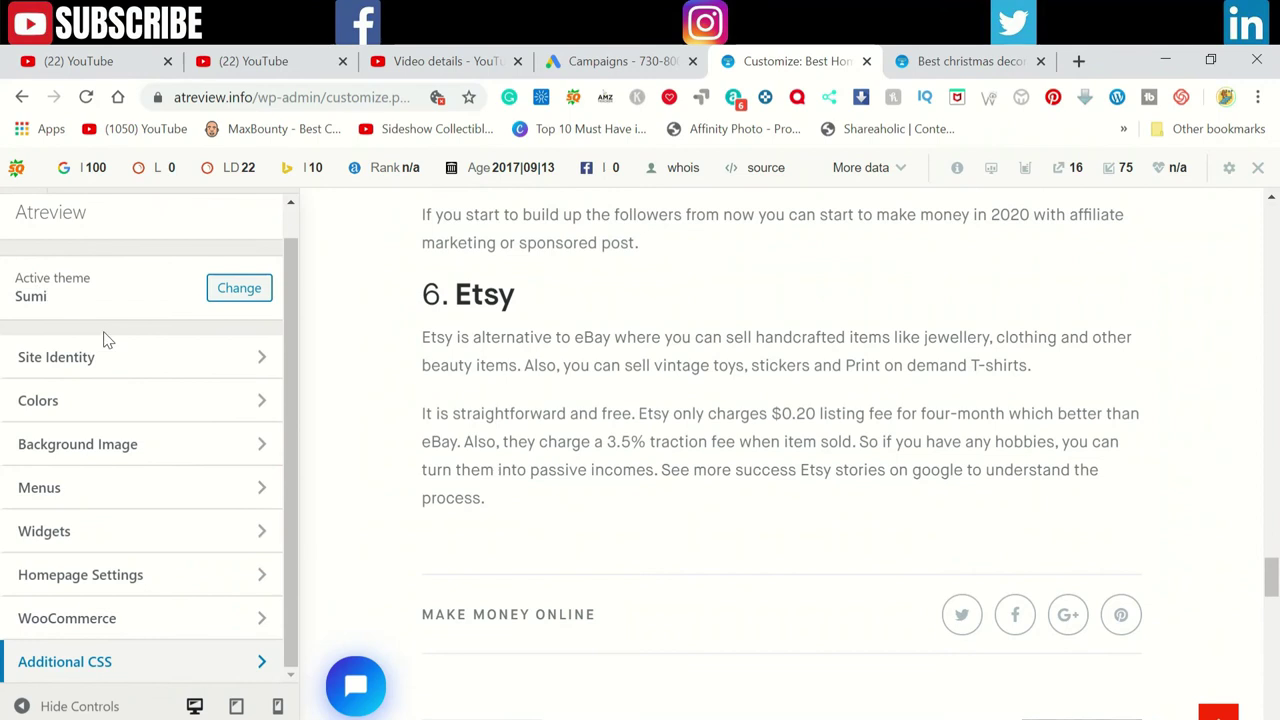
Scroll the Customizer preview, then return to the 'Best christmas deco' post tab.
{"action": "scroll", "coordinate": [195, 478], "scroll_direction": "down", "scroll_amount": 1}
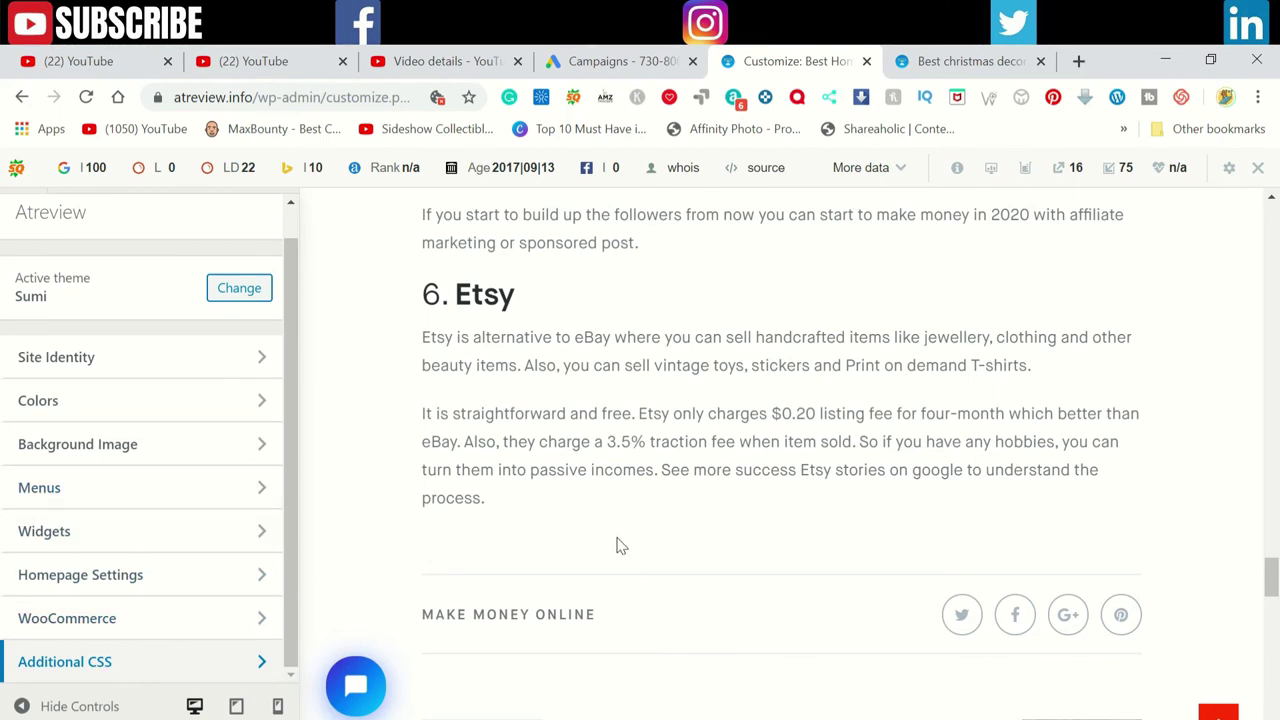
{"action": "scroll", "coordinate": [663, 543], "scroll_direction": "up", "scroll_amount": 7}
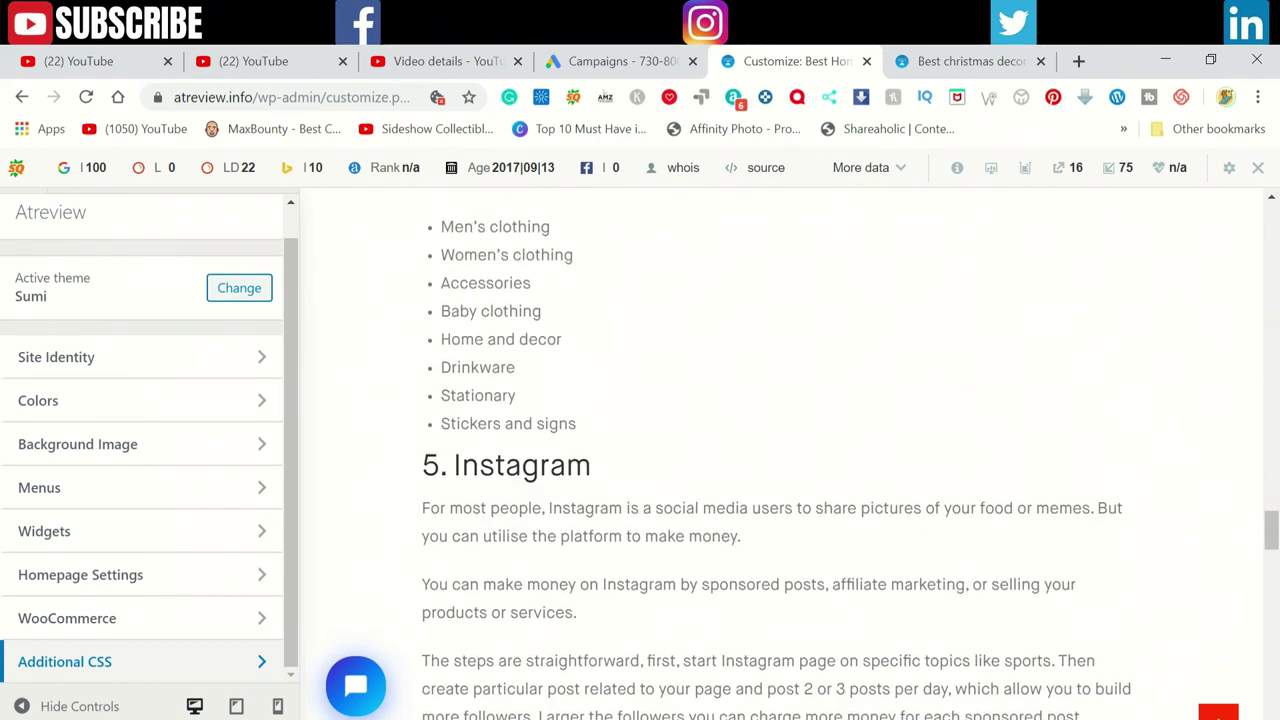
{"action": "left_click", "coordinate": [952, 58]}
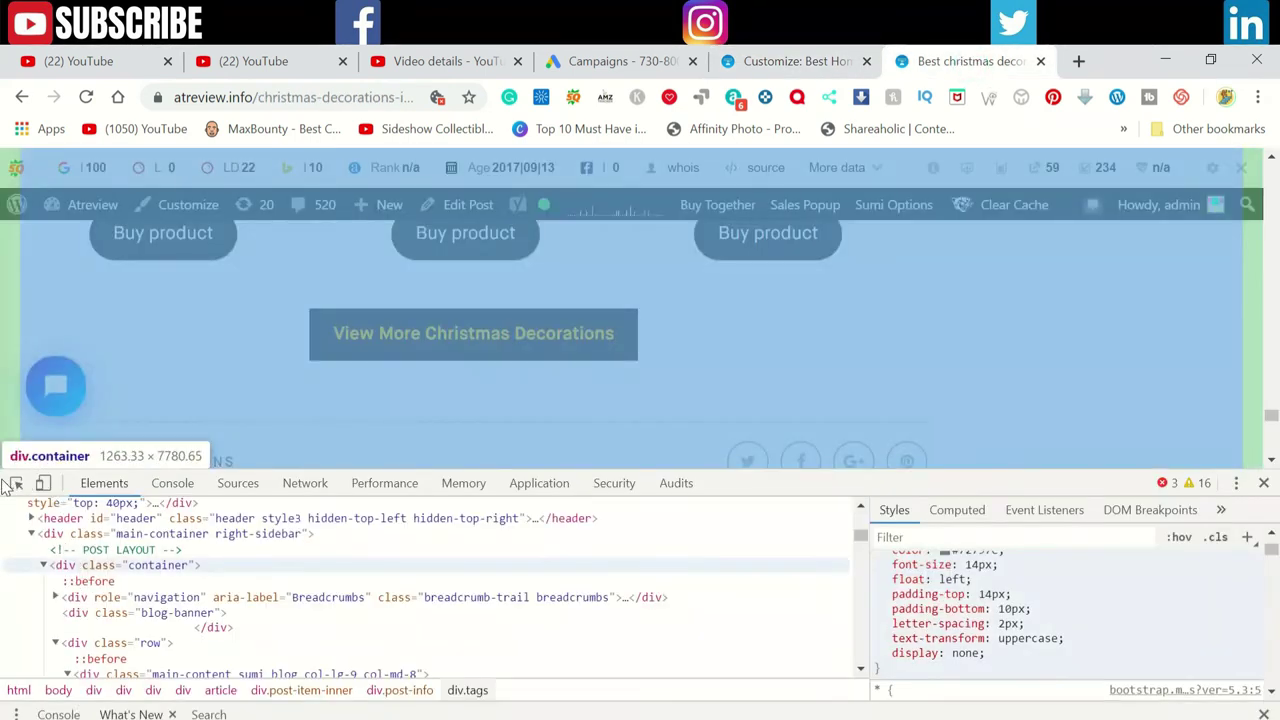